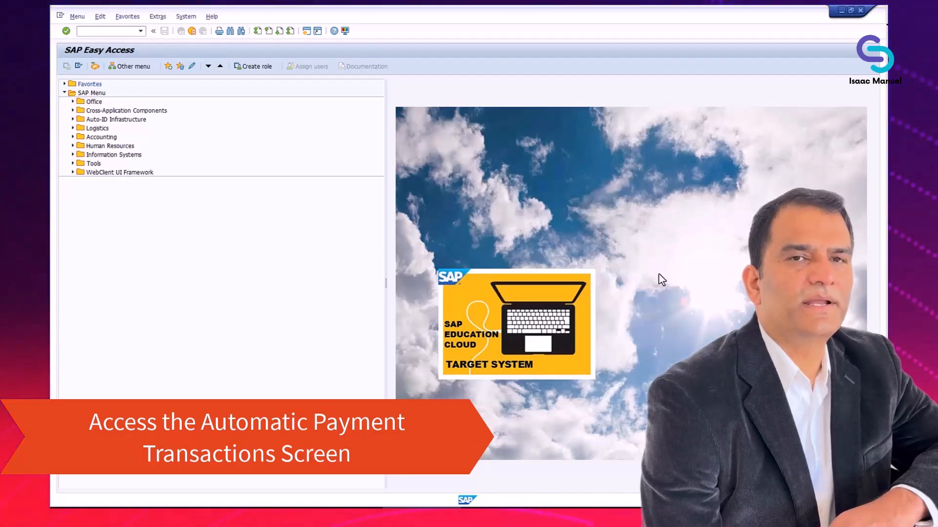
- Expand Accounting > Financial Accounting > Accounts Payable > Periodic Processing to reveal F110 - Payments
{"action": "left_click", "coordinate": [73, 138]}
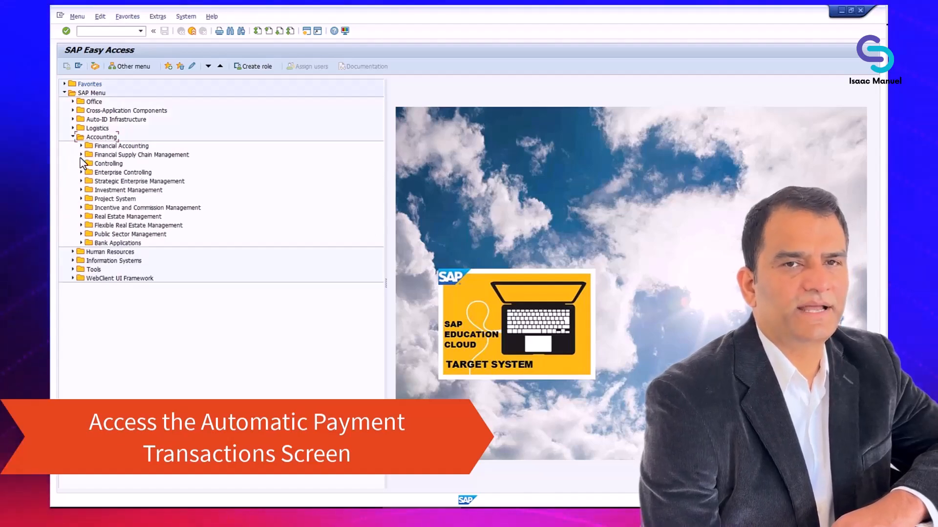
{"action": "left_click", "coordinate": [81, 145]}
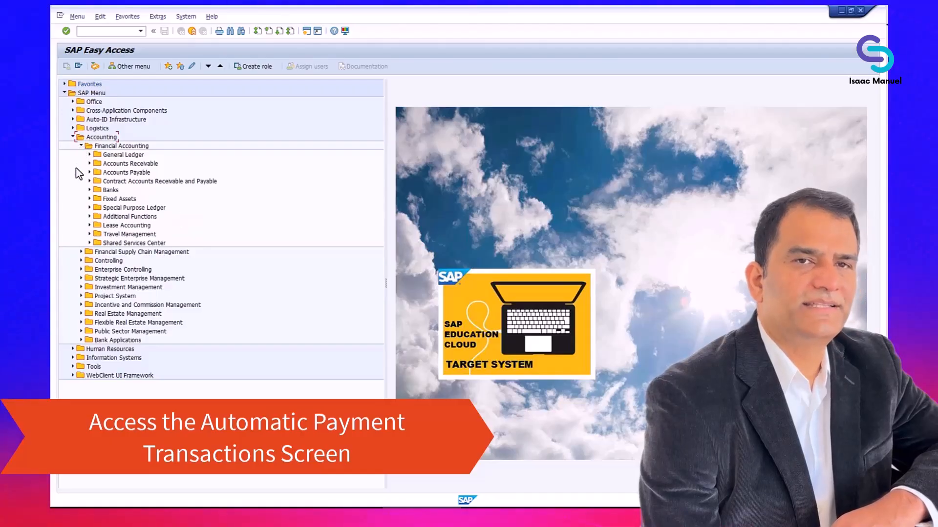
{"action": "left_click", "coordinate": [89, 173]}
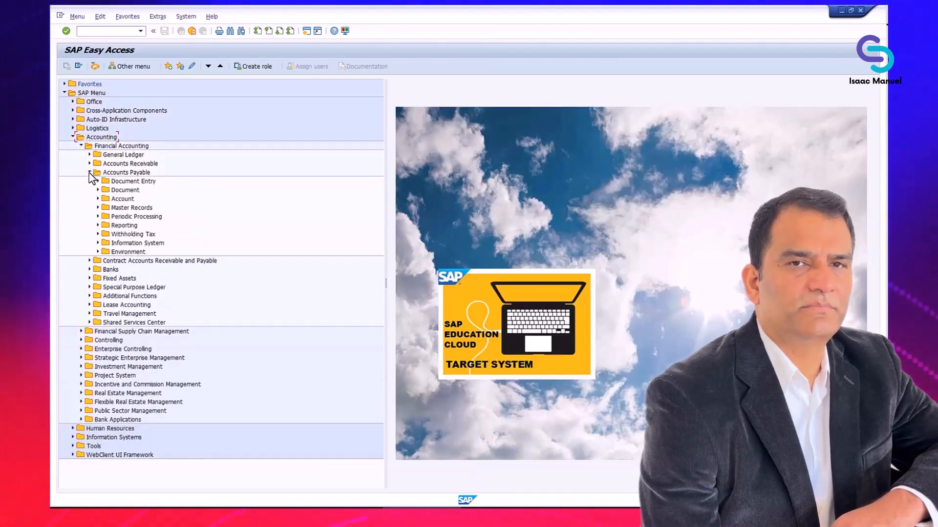
{"action": "left_click", "coordinate": [98, 216]}
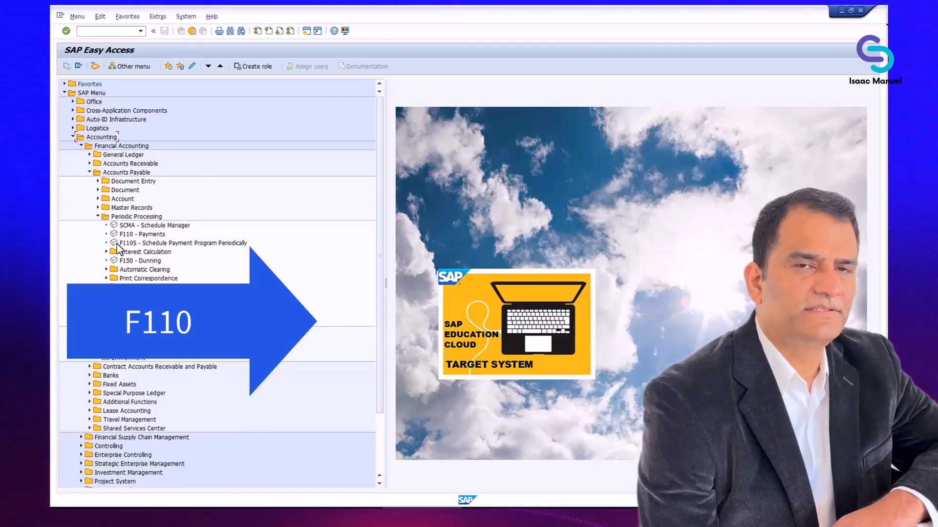
- Launch F110 - Payments for run date 26.02.2025 with identification GL
{"action": "double_click", "coordinate": [147, 234]}
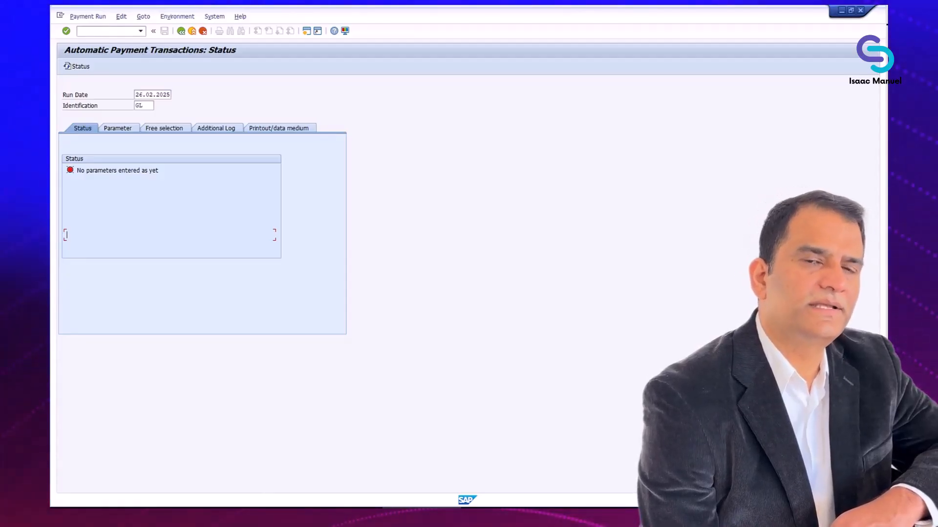
{"action": "left_click", "coordinate": [170, 235]}
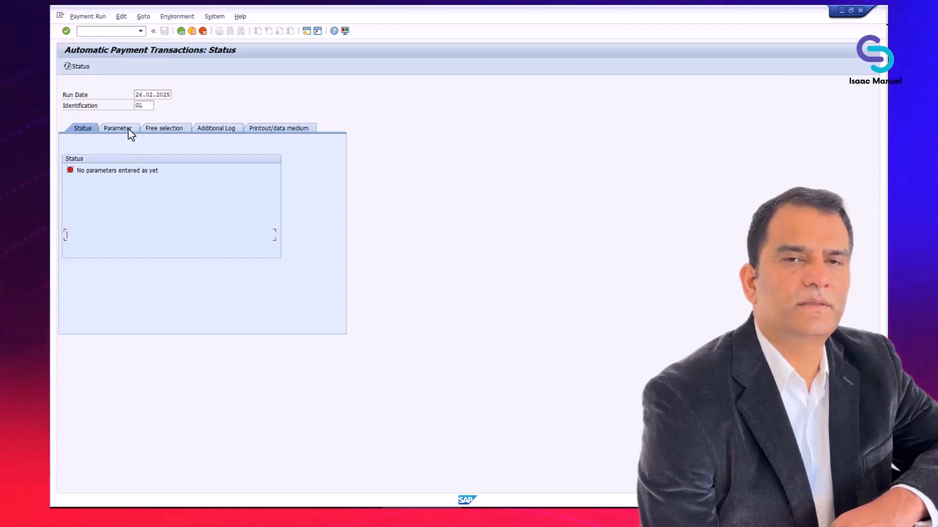
- Enter company code 1000, payment method S, next date 26.03.2025 and the vendor account, then save
{"action": "left_click", "coordinate": [130, 133]}
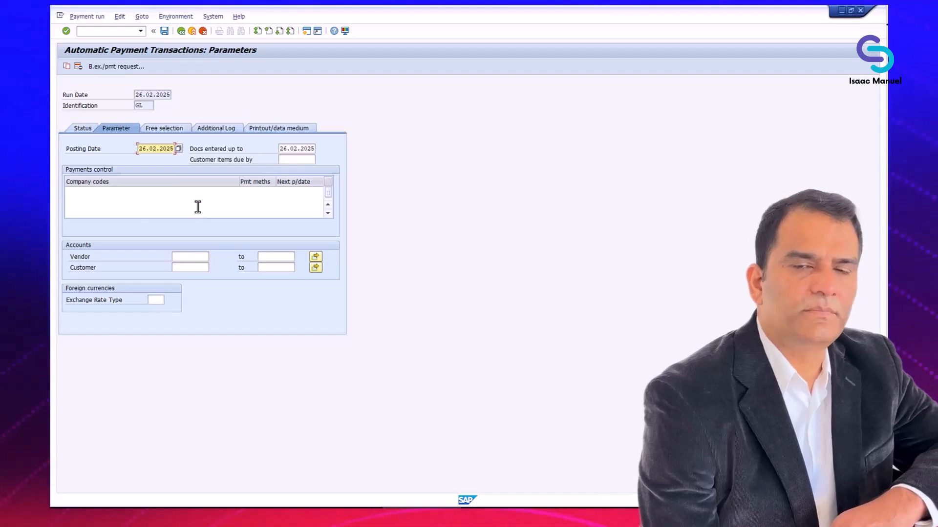
{"action": "left_click", "coordinate": [170, 191]}
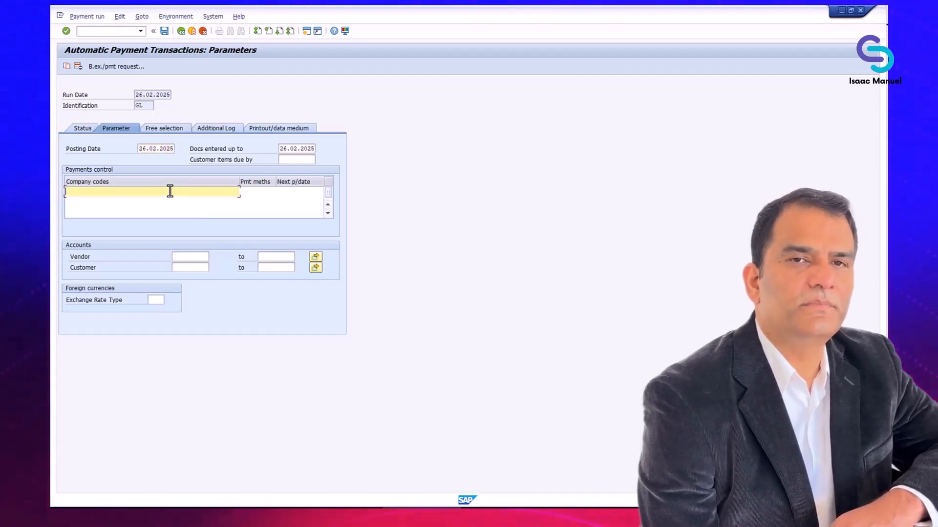
{"action": "type", "text": "1000"}
{"action": "key", "text": "Tab"}
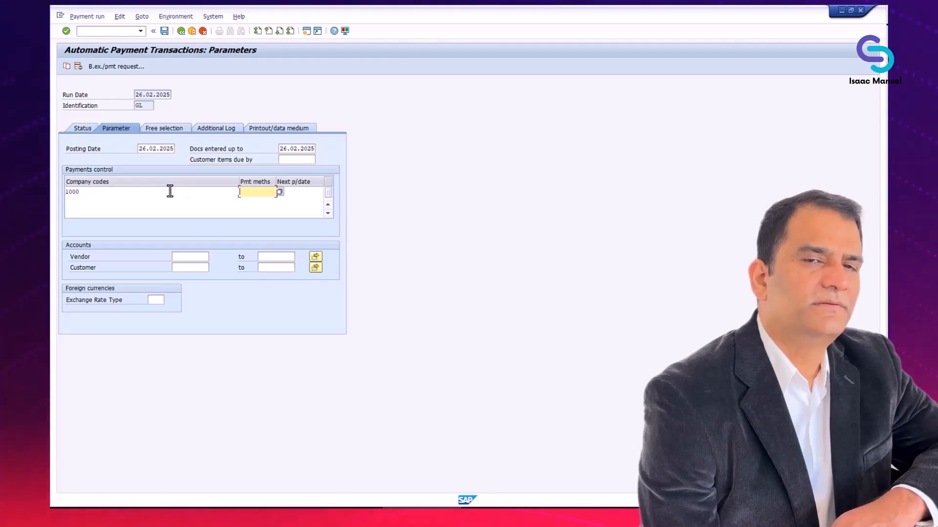
{"action": "type", "text": "s"}
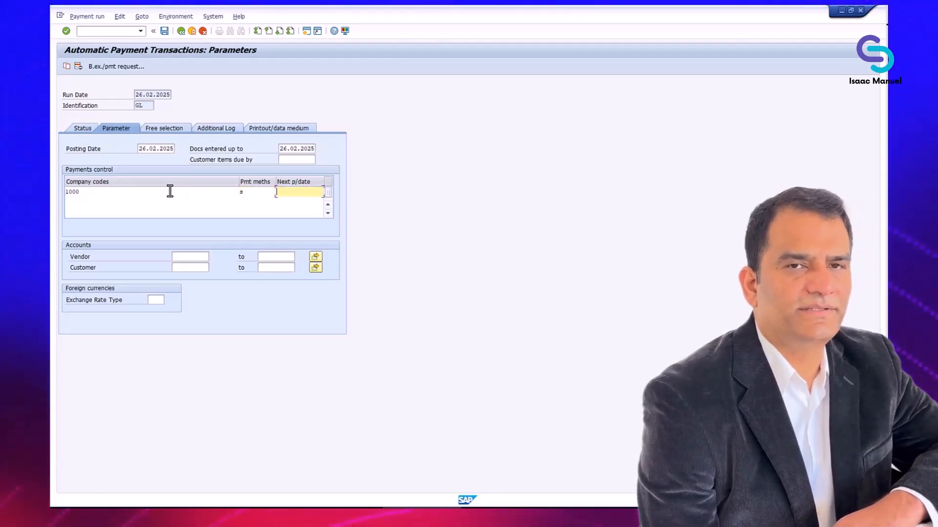
{"action": "type", "text": "2"}
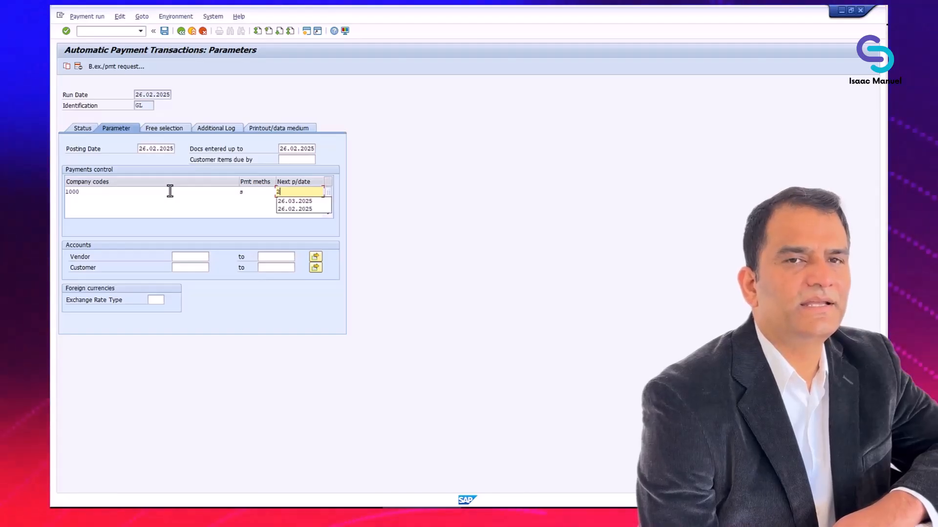
{"action": "key", "text": "Down"}
{"action": "key", "text": "Return"}
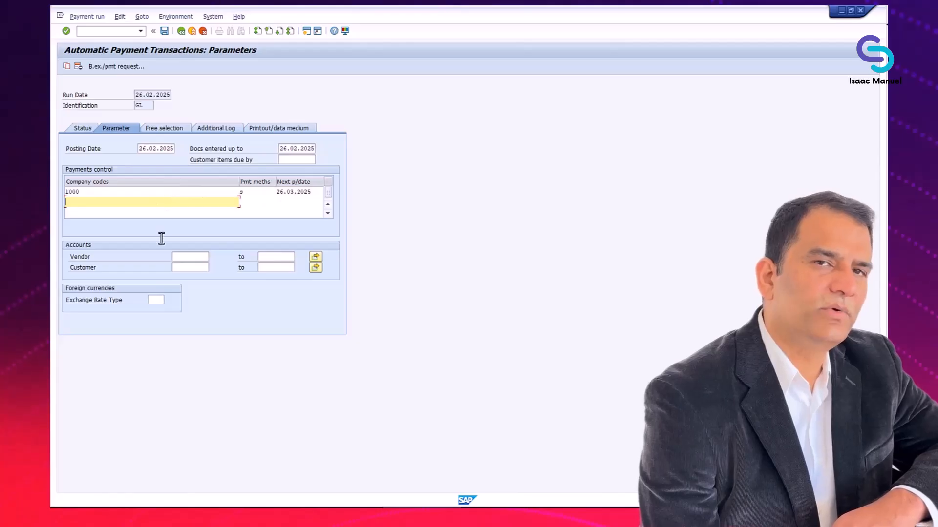
{"action": "left_click", "coordinate": [189, 257]}
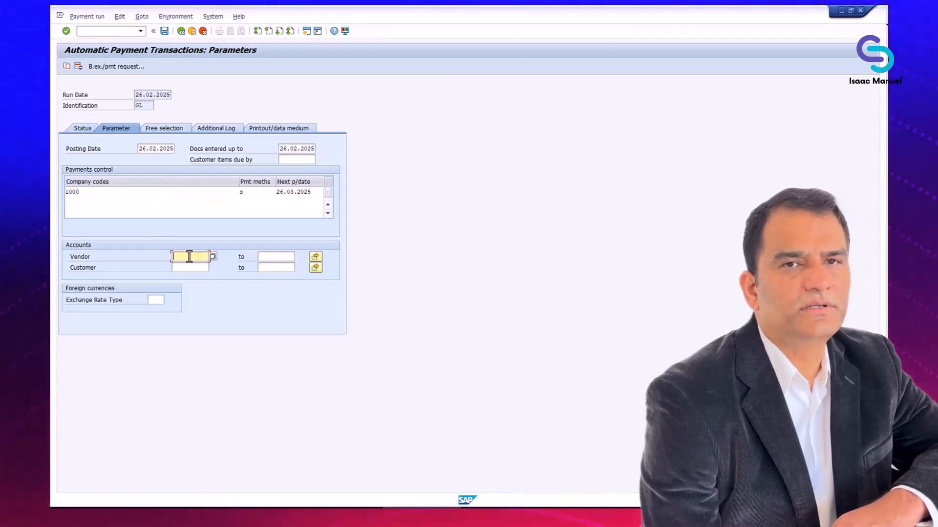
{"action": "key", "text": "Down"}
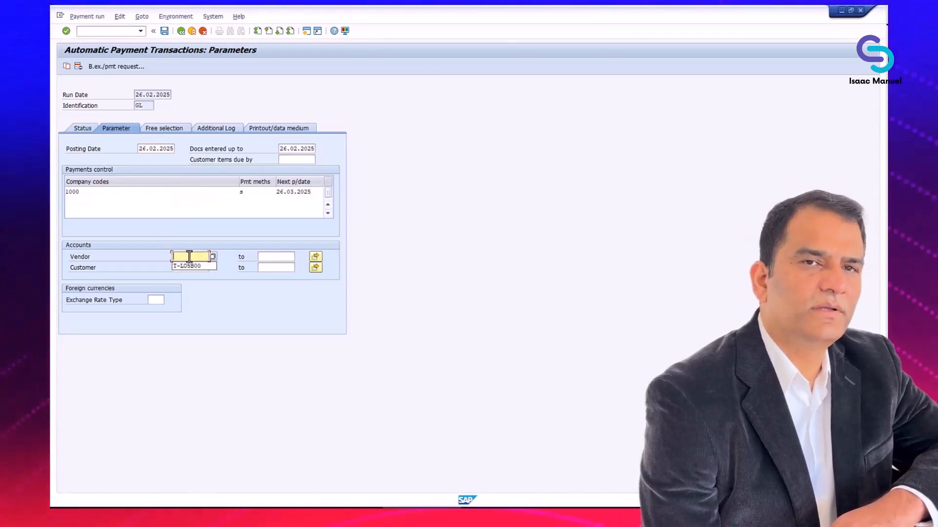
{"action": "key", "text": "Tab"}
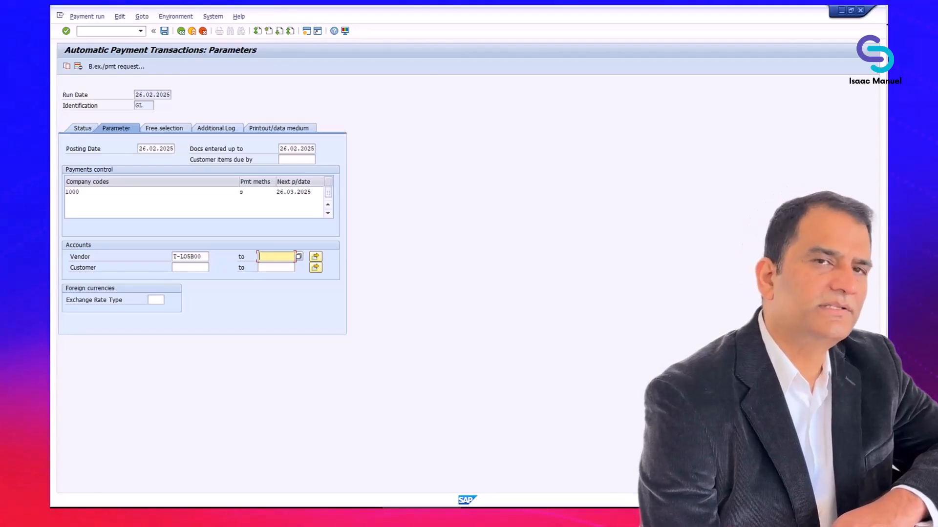
{"action": "left_click", "coordinate": [165, 32]}
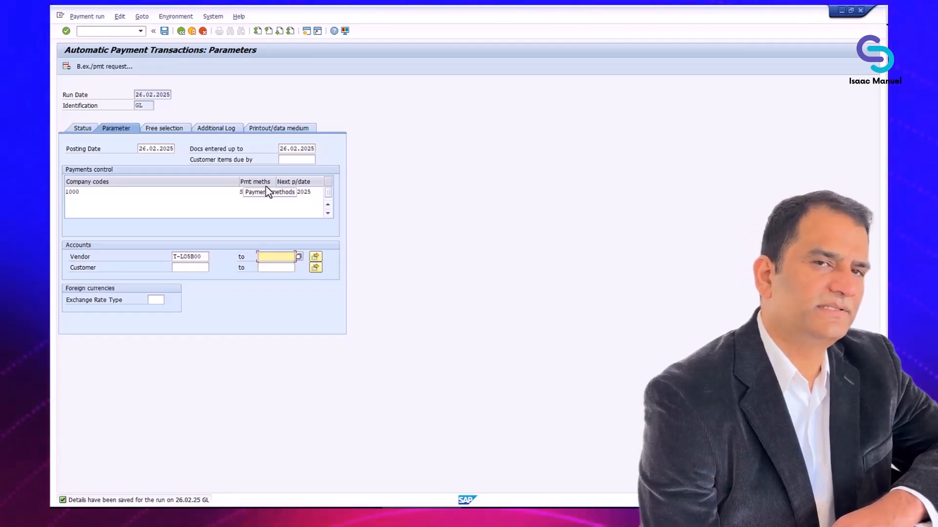
- From the Status tab, schedule the payment proposal with Start immediately ticked
{"action": "left_click", "coordinate": [88, 130]}
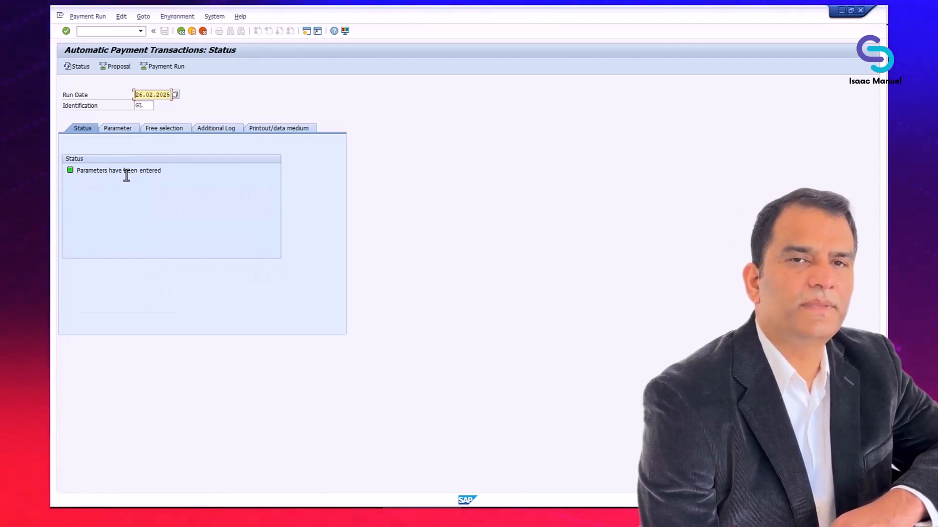
{"action": "left_click", "coordinate": [120, 67]}
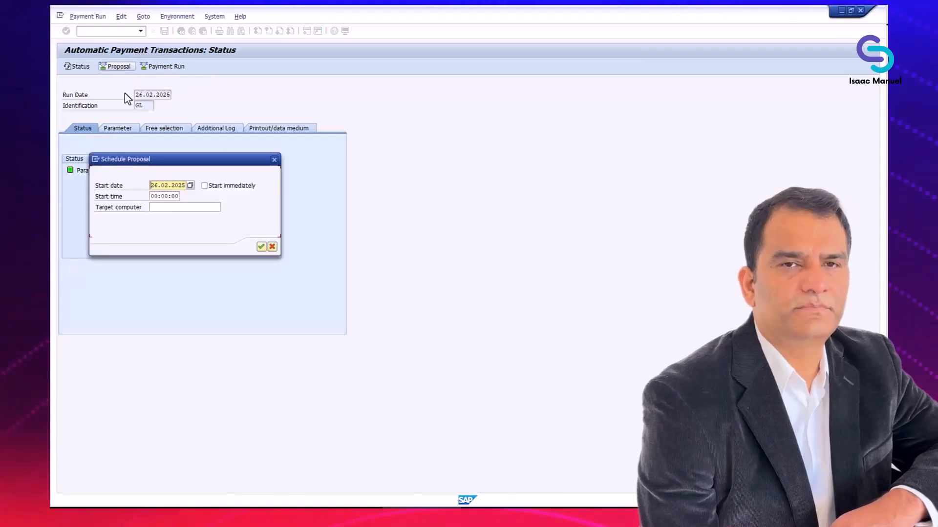
{"action": "left_click", "coordinate": [204, 186]}
{"action": "left_click", "coordinate": [261, 247]}
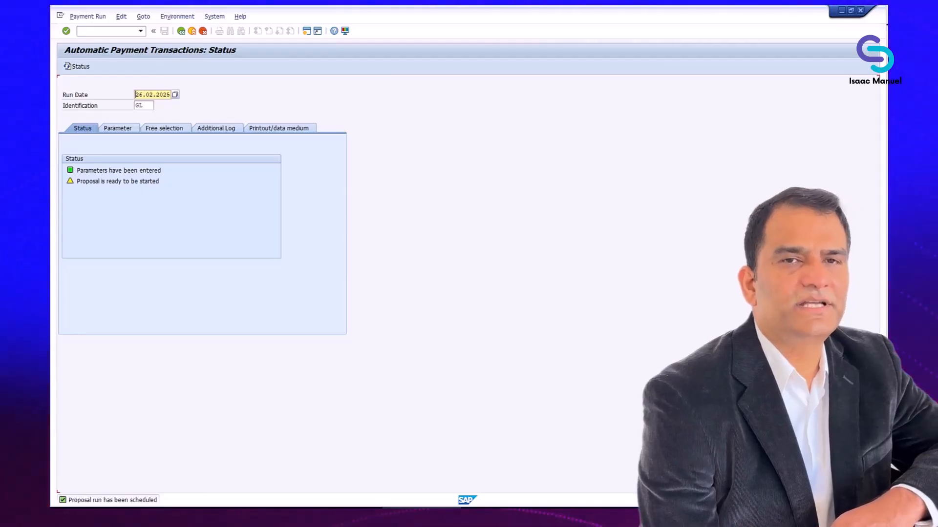
{"action": "left_click", "coordinate": [82, 67]}
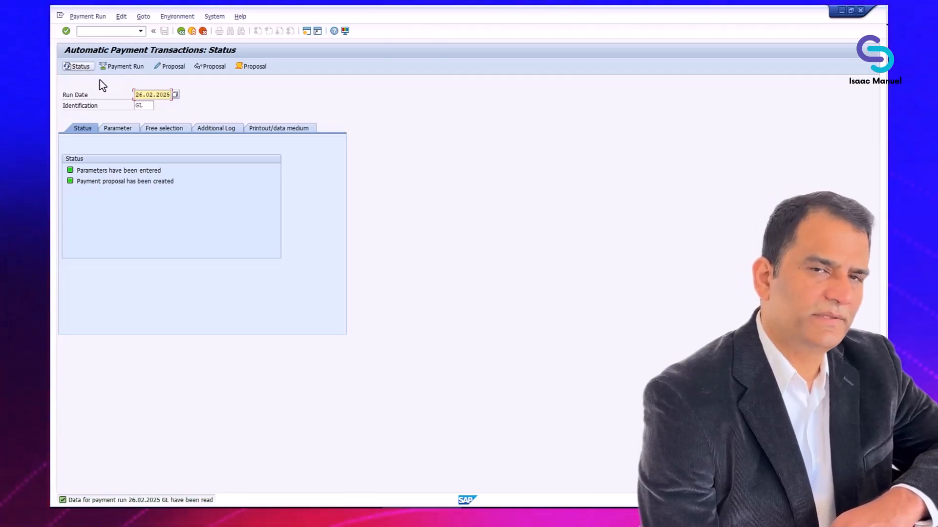
{"action": "left_click", "coordinate": [219, 66]}
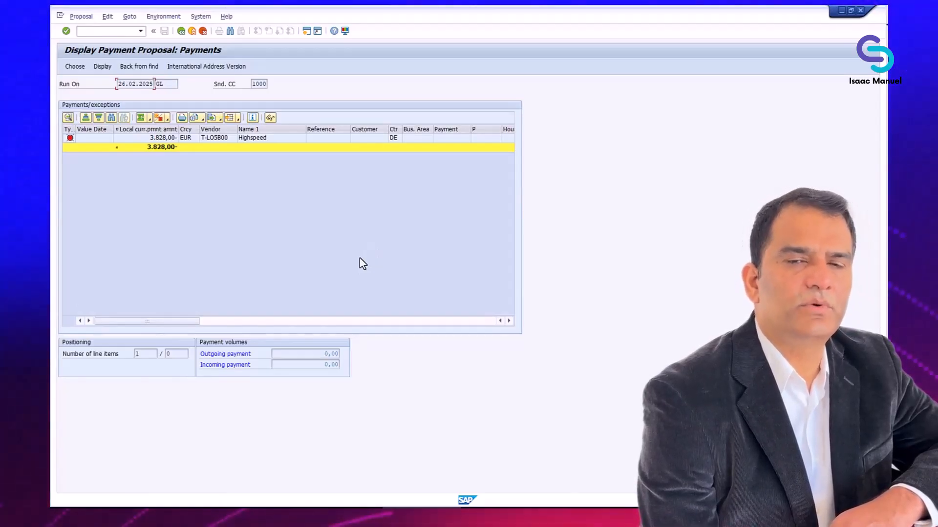
{"action": "left_click", "coordinate": [174, 138]}
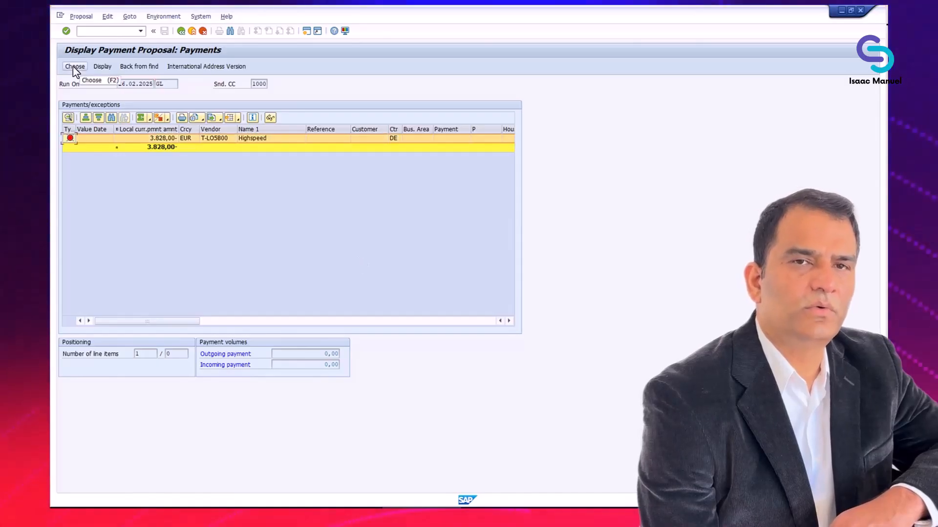
{"action": "left_click", "coordinate": [75, 67]}
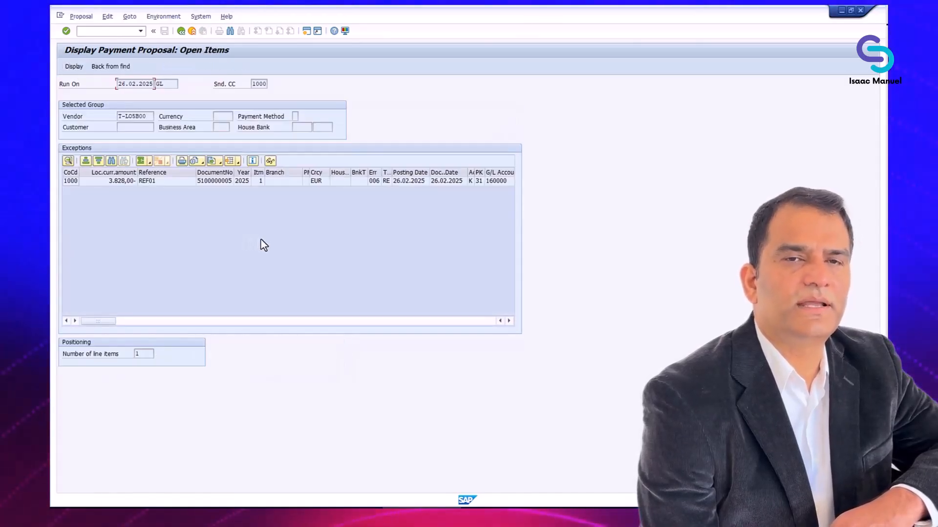
{"action": "left_click", "coordinate": [108, 181]}
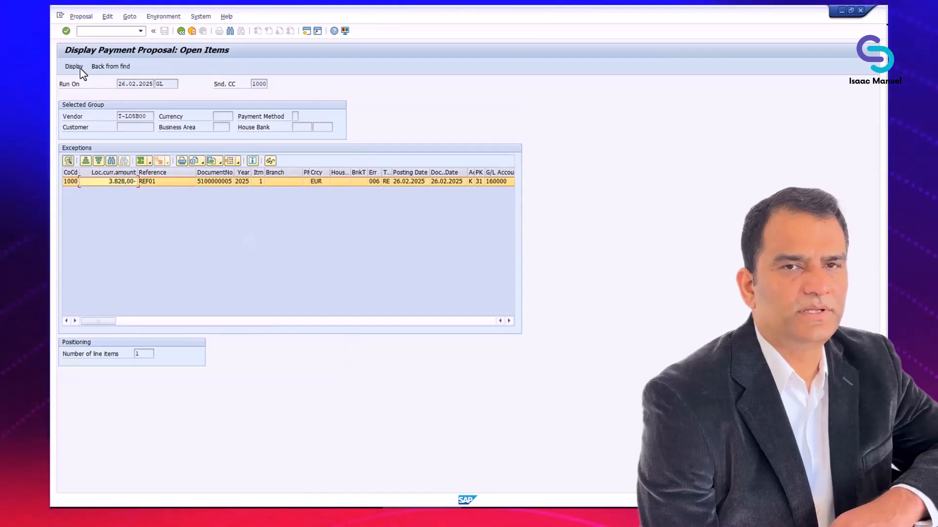
{"action": "left_click", "coordinate": [81, 71]}
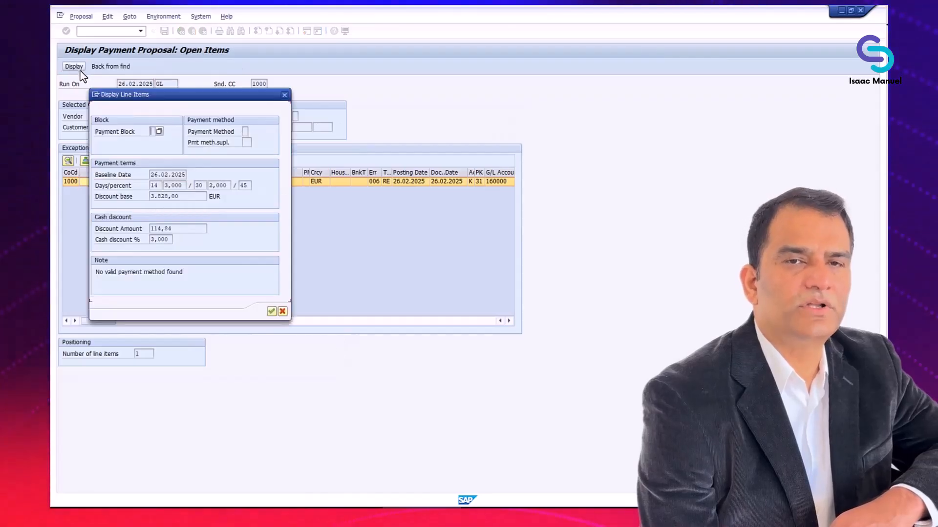
{"action": "left_click", "coordinate": [272, 311]}
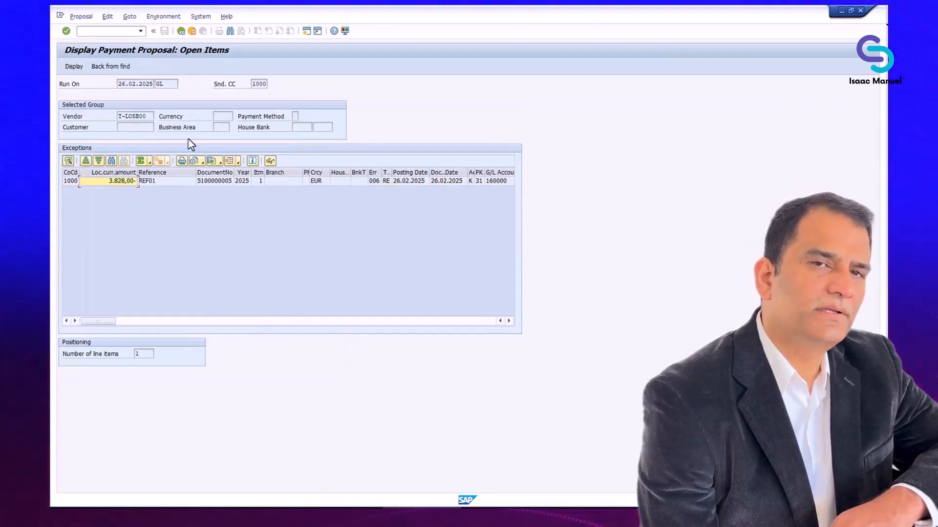
{"action": "left_click", "coordinate": [181, 31]}
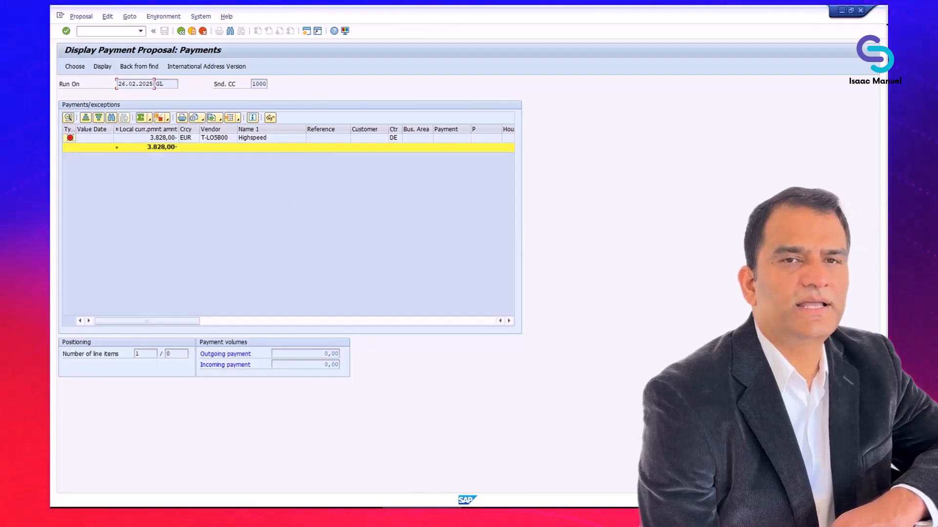
- Schedule the GL payment run to start immediately and refresh the status to confirm completion
{"action": "left_click", "coordinate": [182, 32]}
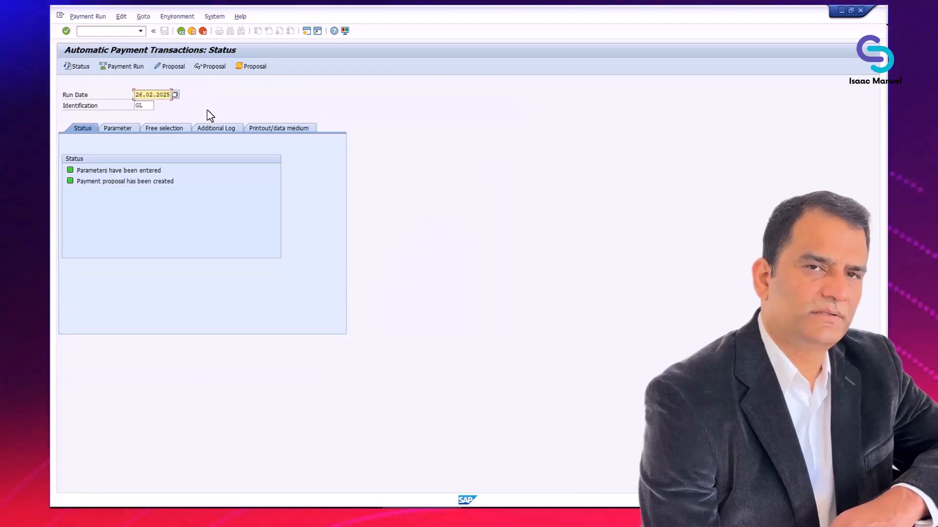
{"action": "left_click", "coordinate": [122, 67]}
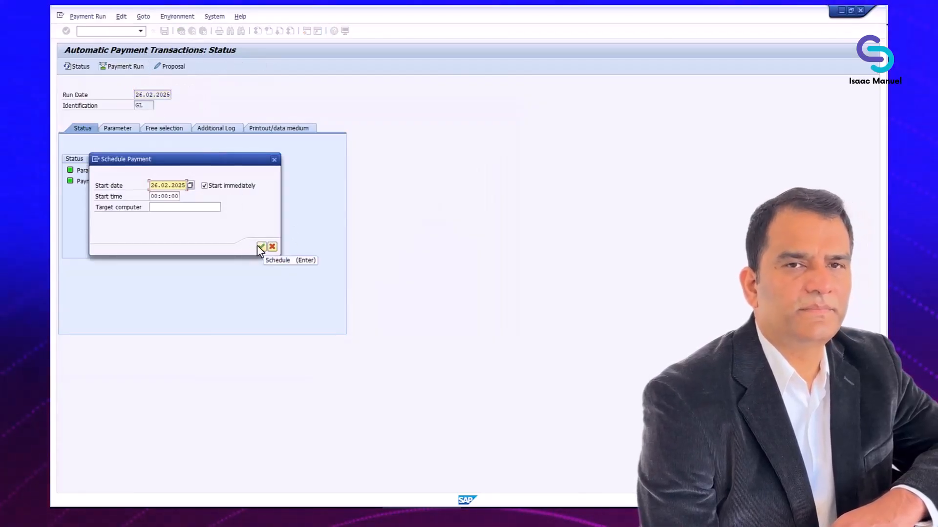
{"action": "left_click", "coordinate": [261, 247]}
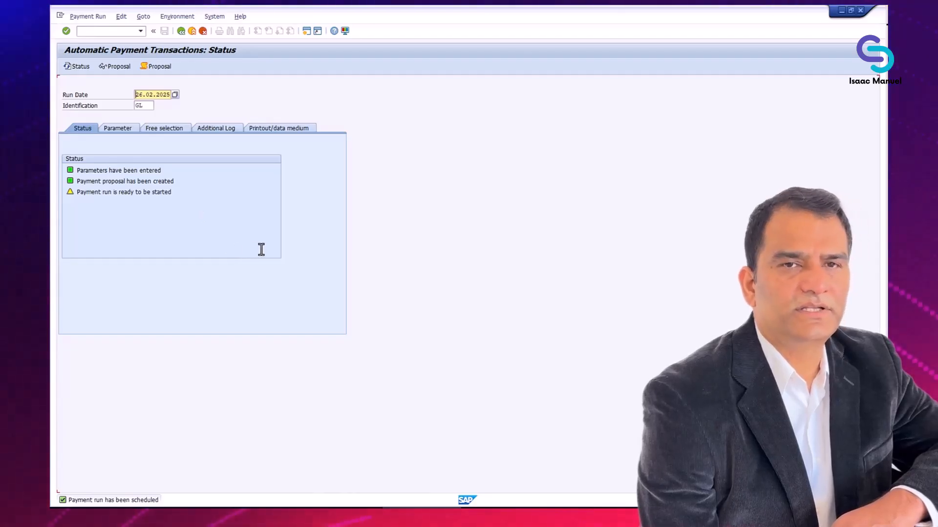
{"action": "left_click", "coordinate": [83, 70]}
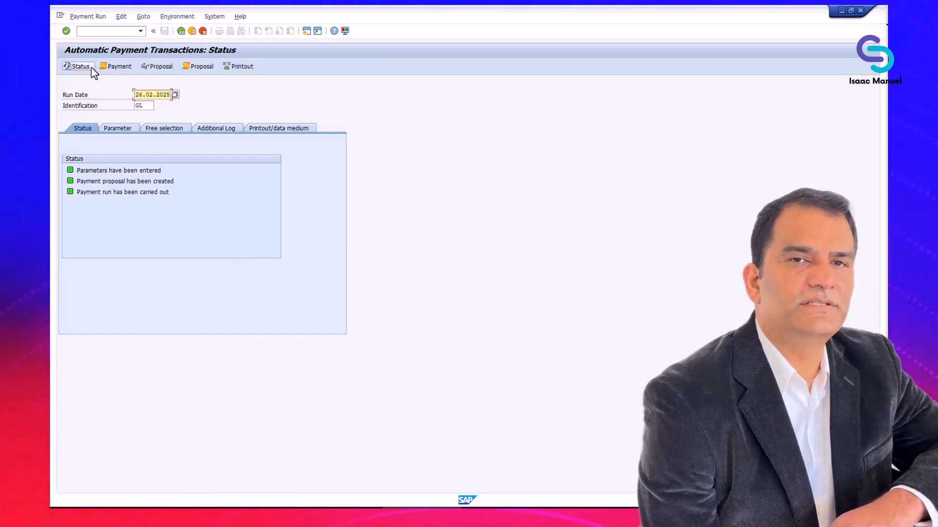
{"action": "left_click", "coordinate": [243, 70]}
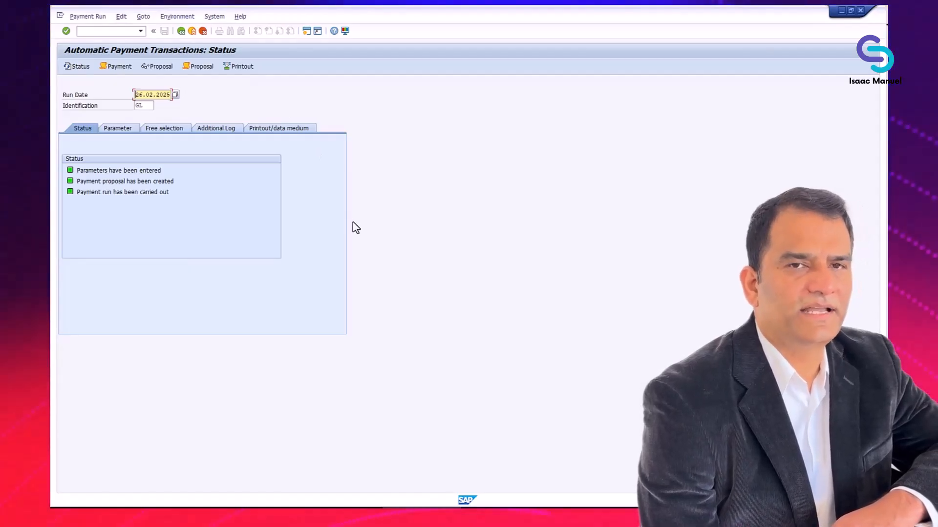
{"action": "left_click", "coordinate": [239, 67]}
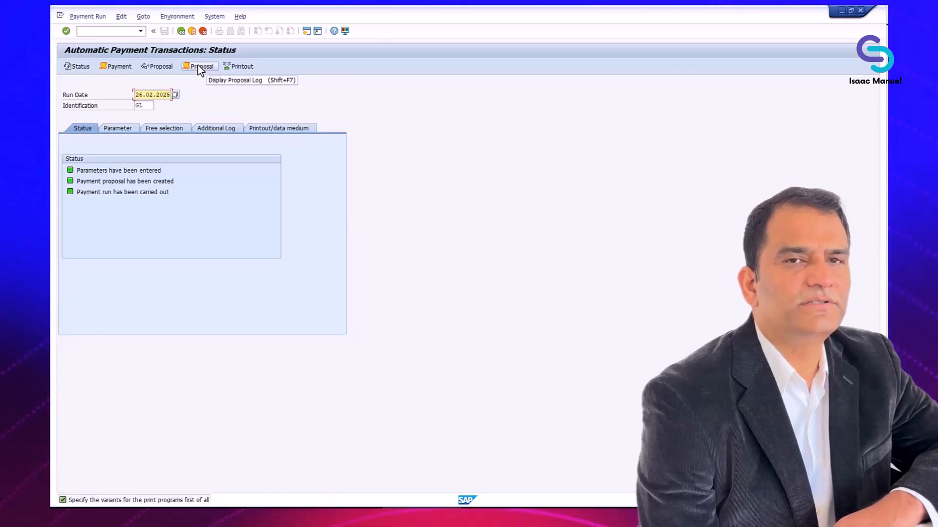
{"action": "left_click", "coordinate": [117, 67]}
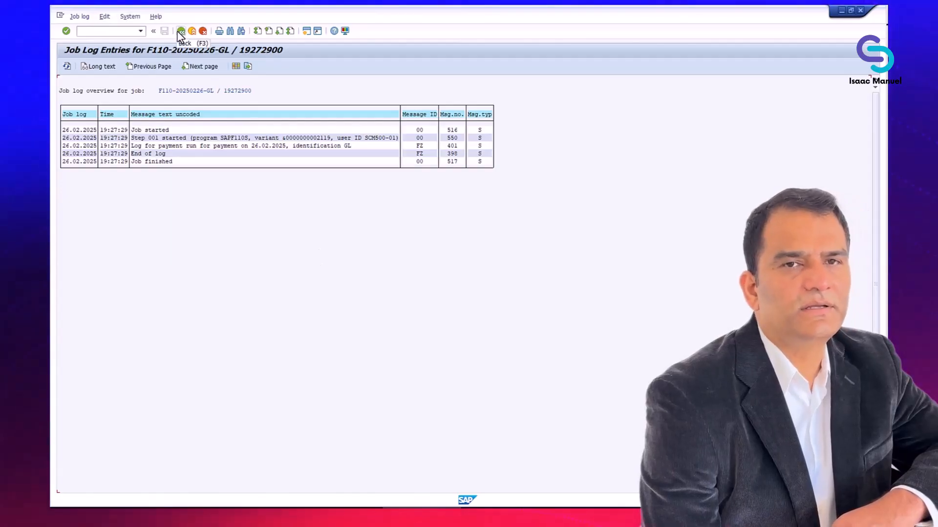
{"action": "left_click", "coordinate": [180, 32]}
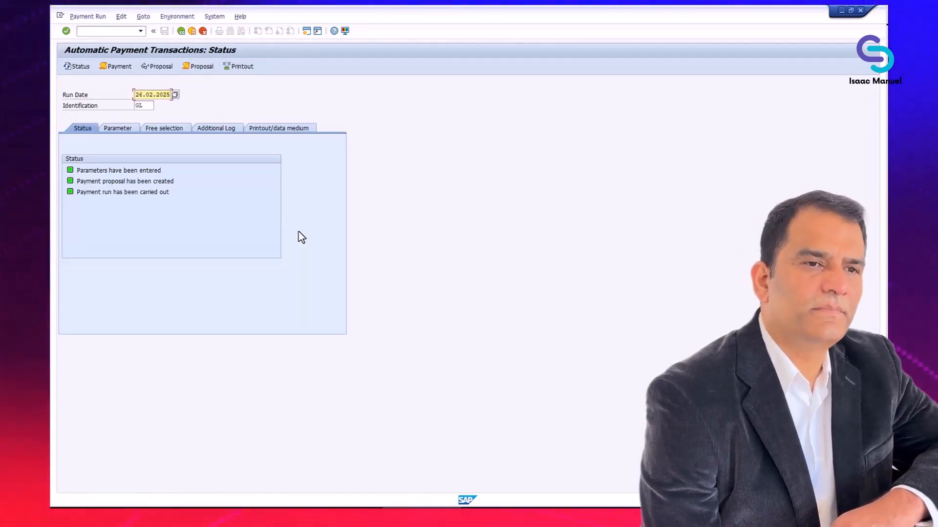
{"action": "left_click", "coordinate": [77, 67]}
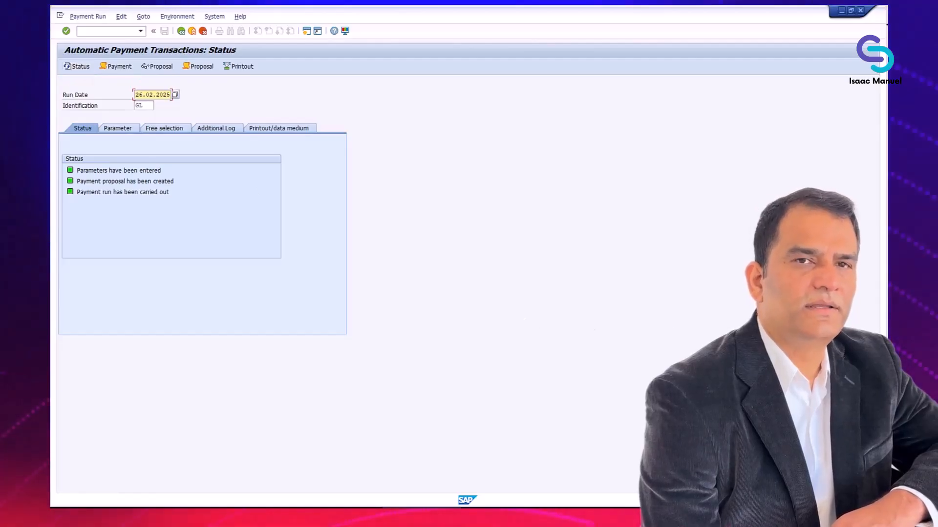
{"action": "key", "text": "alt+Tab"}
{"action": "key", "text": "alt+Tab"}
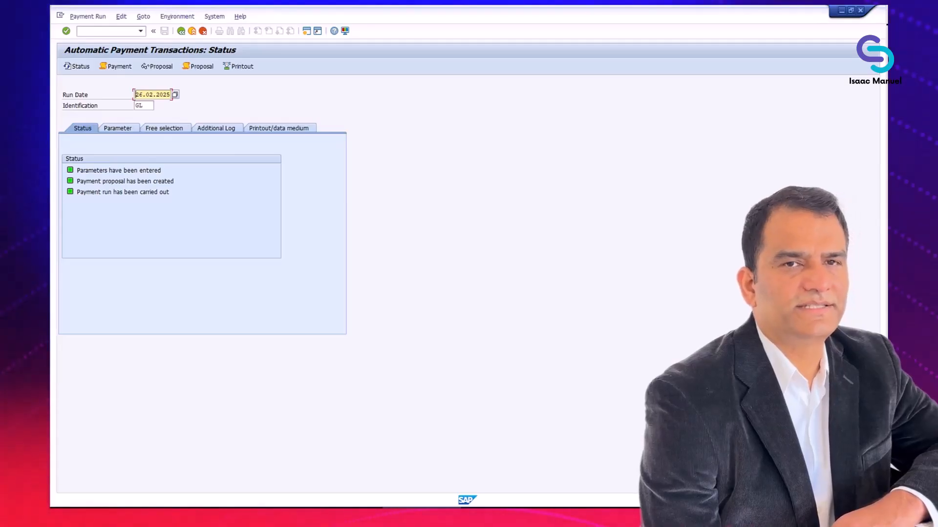
{"action": "key", "text": "alt+Tab"}
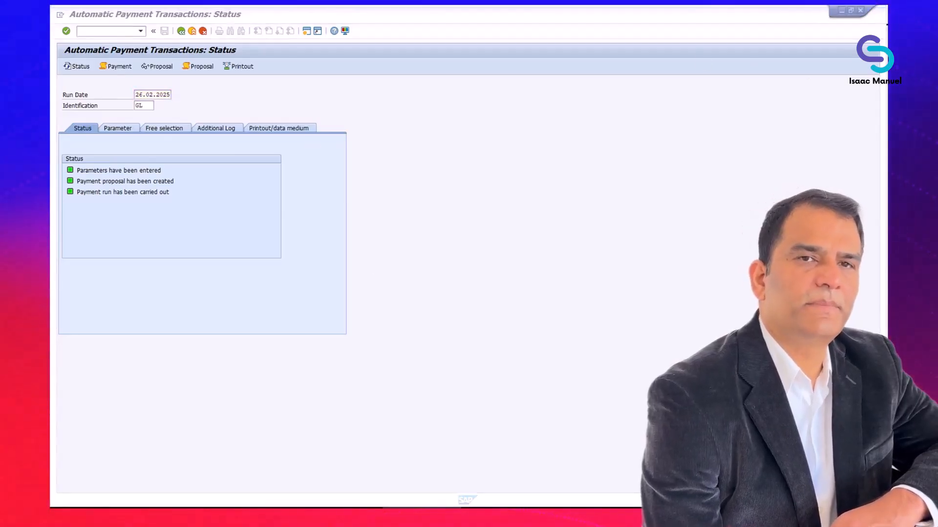
{"action": "key", "text": "alt+Tab"}
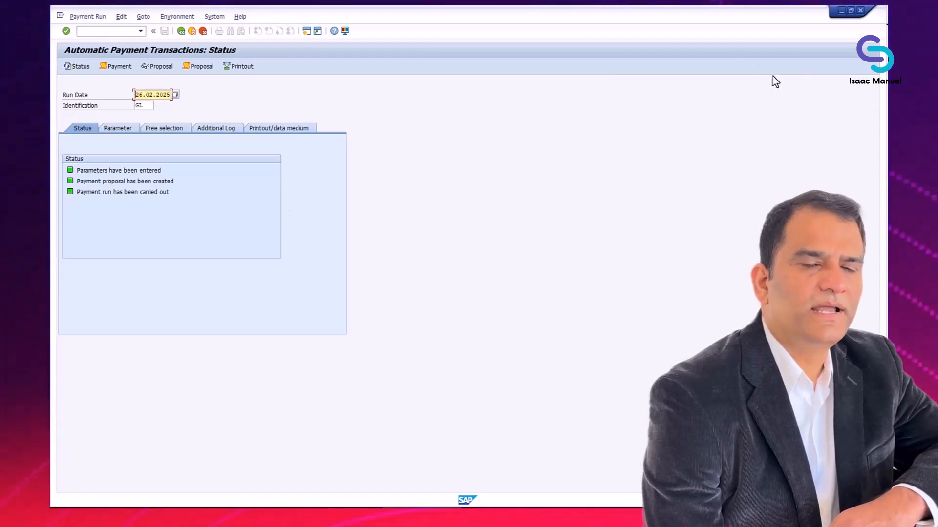
{"action": "key", "text": "alt+Tab"}
{"action": "key", "text": "alt+Tab"}
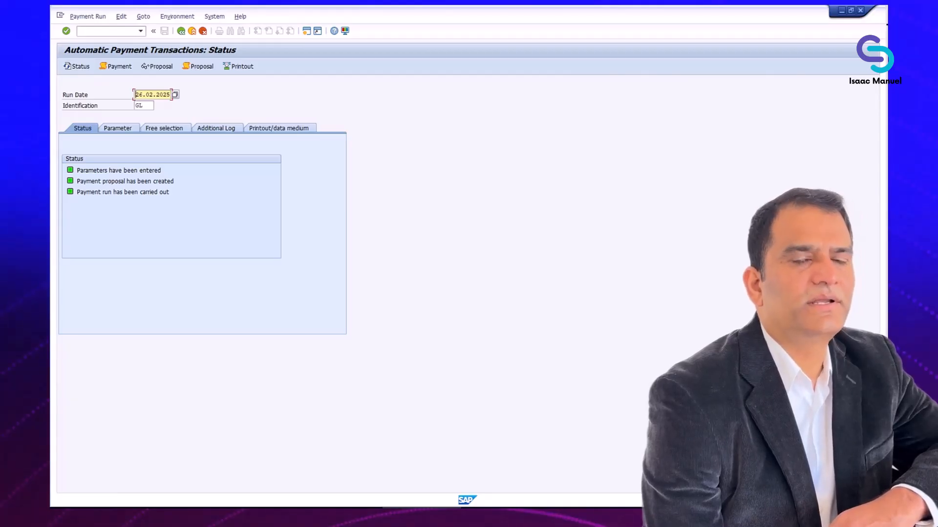
{"action": "key", "text": "alt+Tab"}
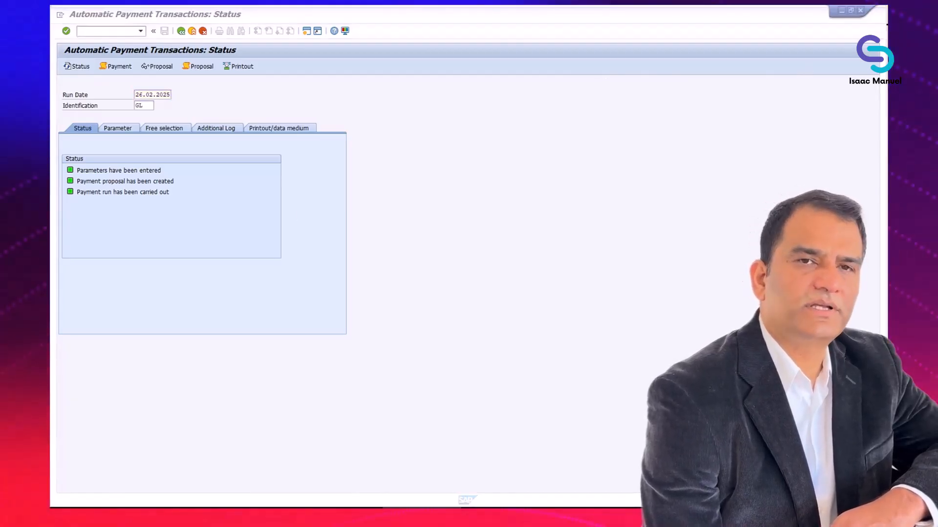
{"action": "key", "text": "alt+Tab"}
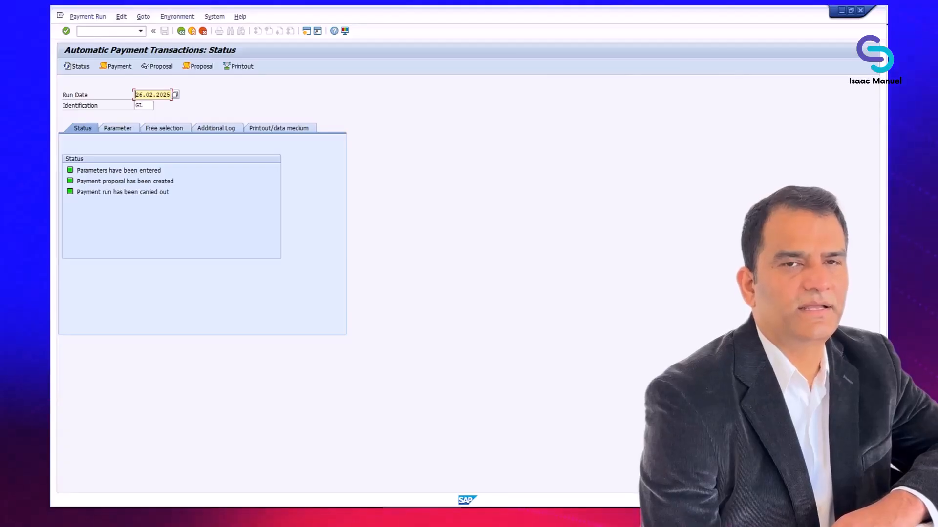